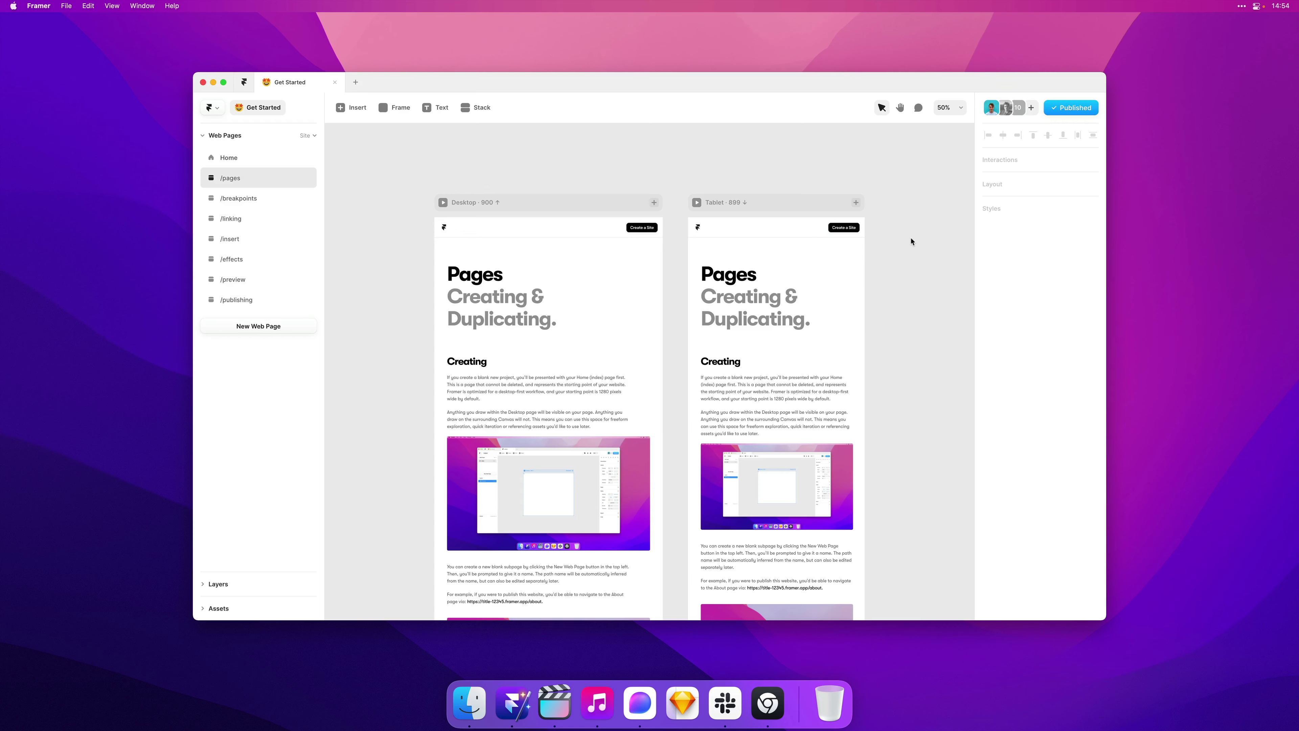
Step: Scroll the canvas and select the Desktop frame of the Pages page
scroll(910, 241, down, 2)
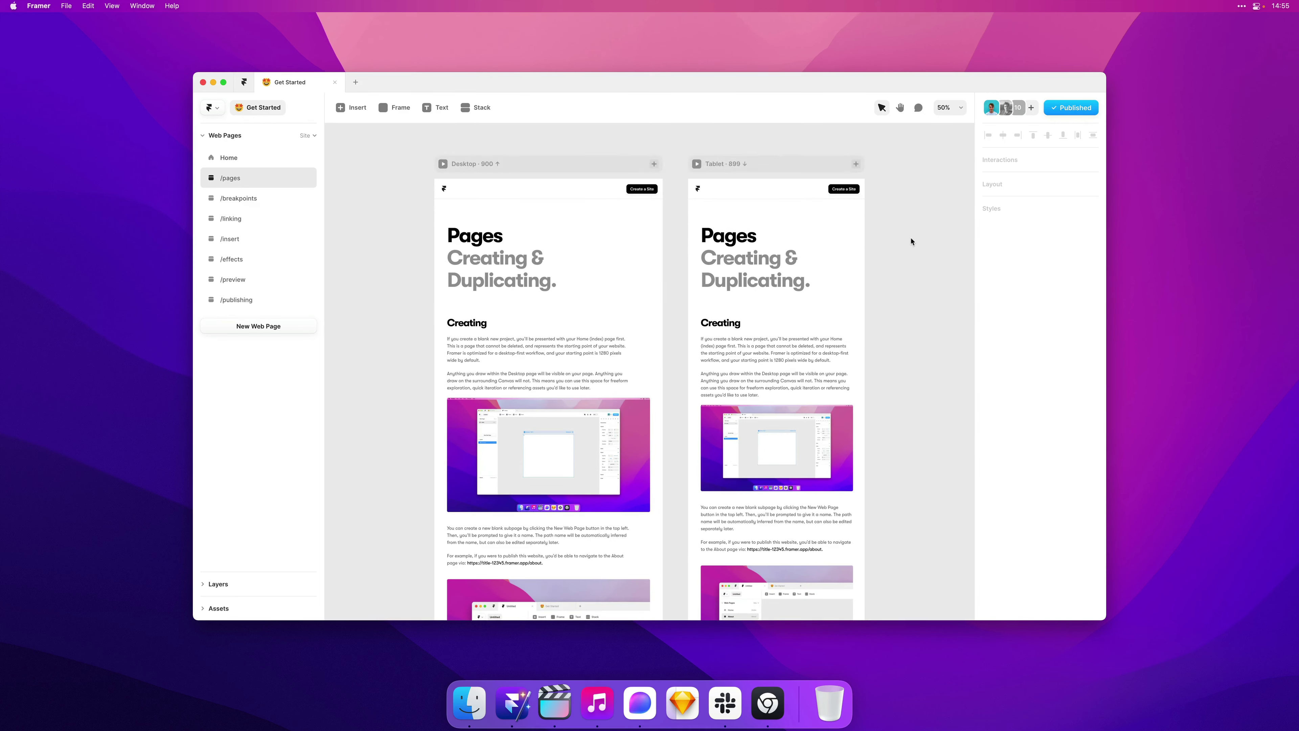
scroll(596, 382, down, 5)
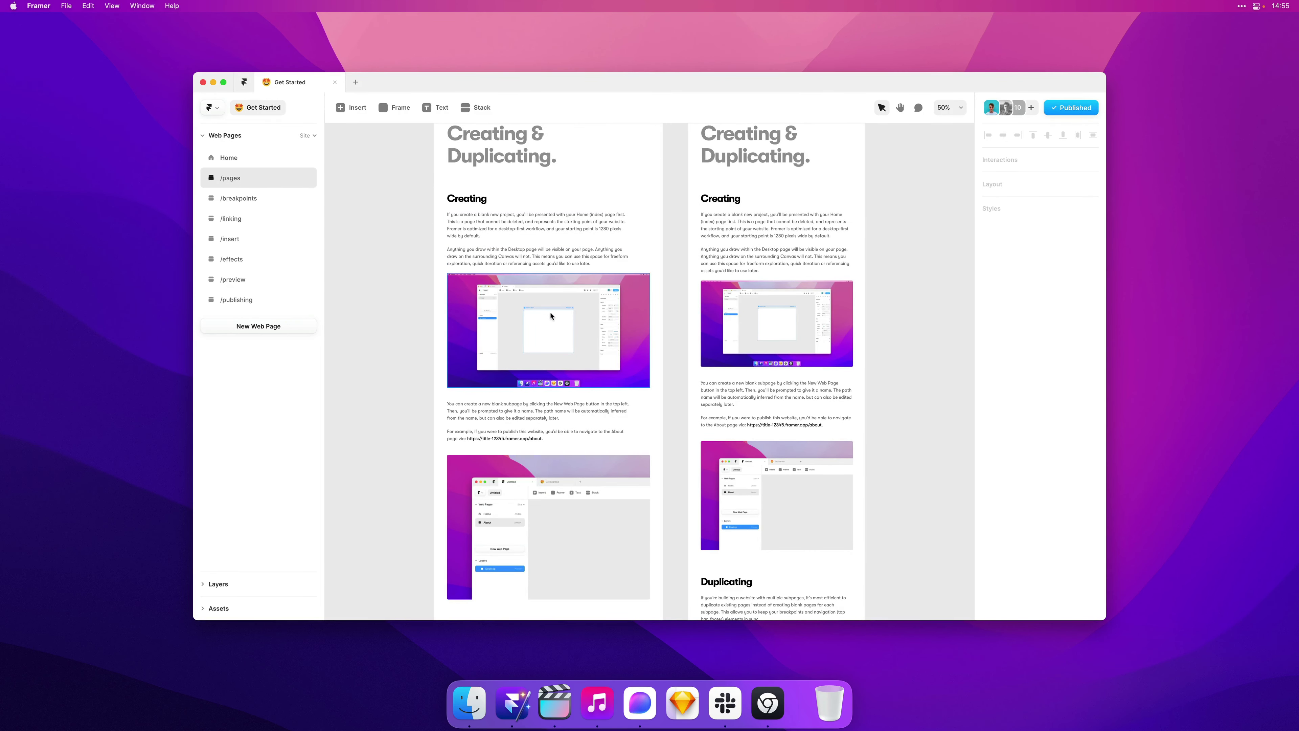
scroll(624, 327, up, 4)
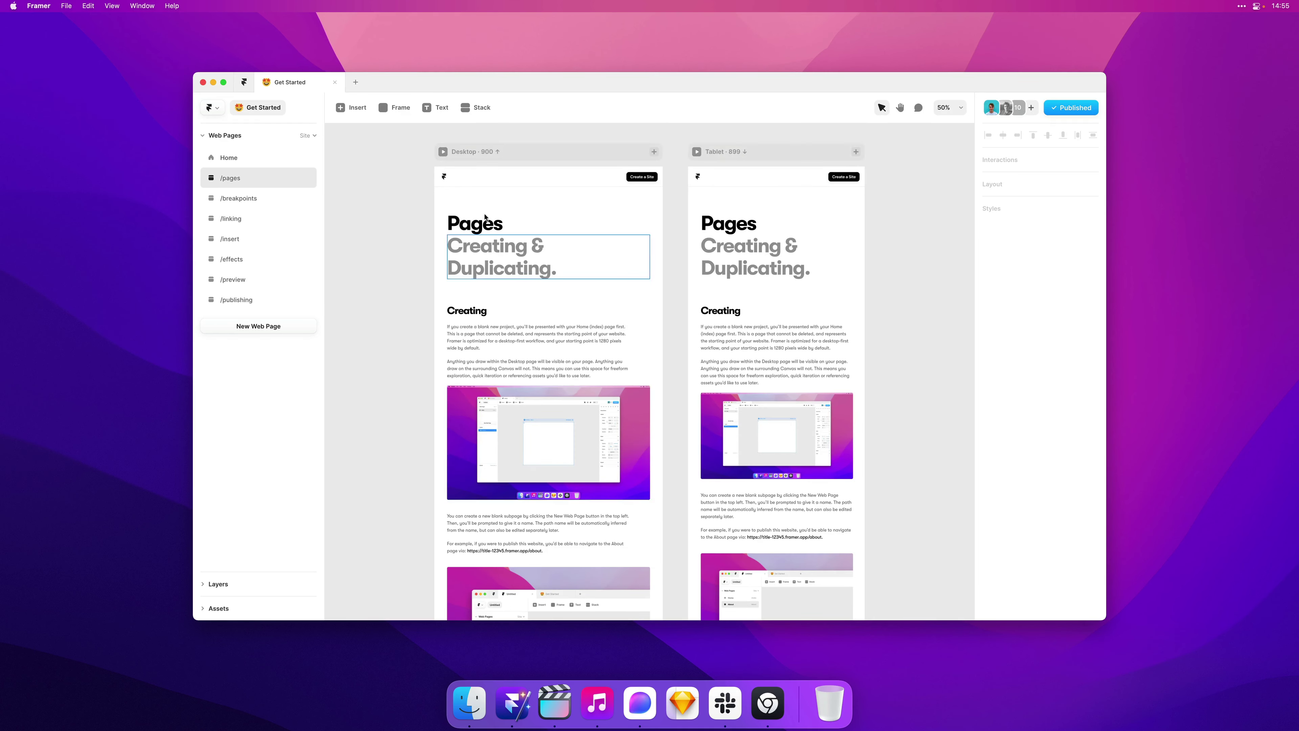
click(439, 153)
Step: Preview the Desktop page narrowed to about 1020 px wide and scroll through the reflowed layout
click(441, 153)
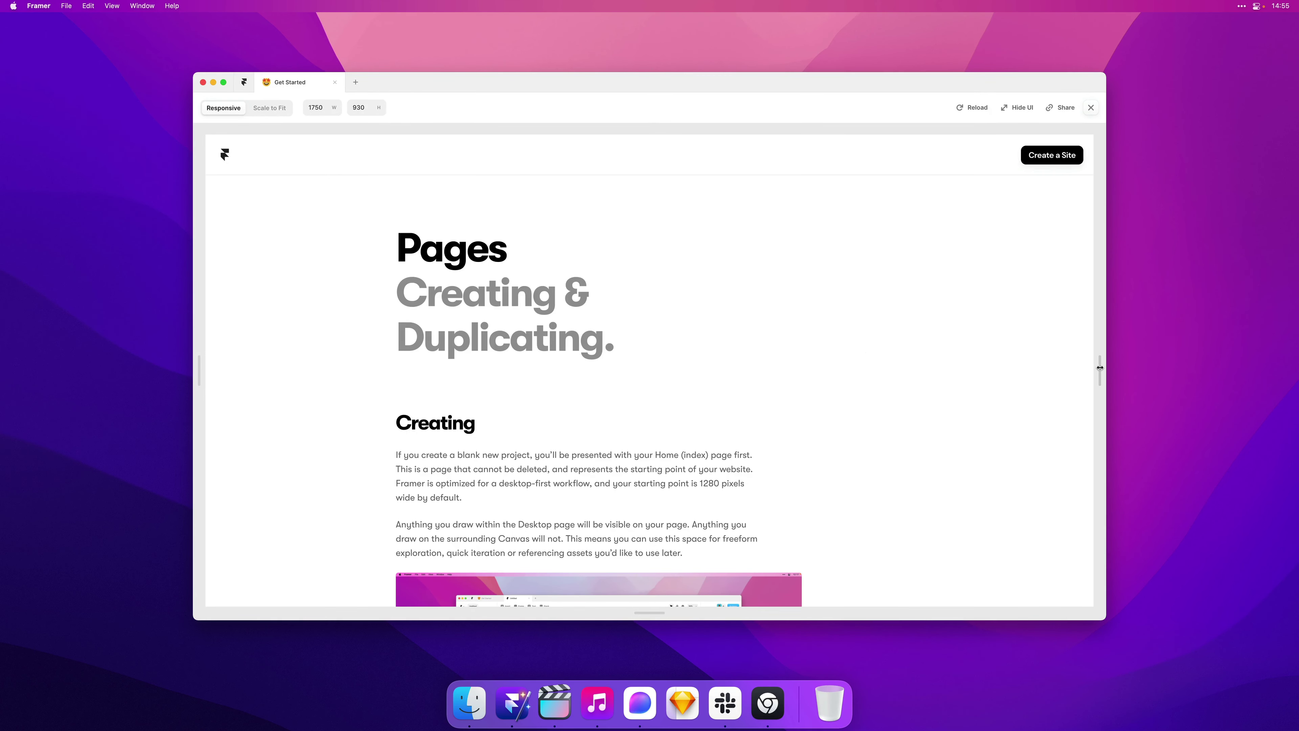
drag(1099, 367, 913, 367)
scroll(853, 380, down, 5)
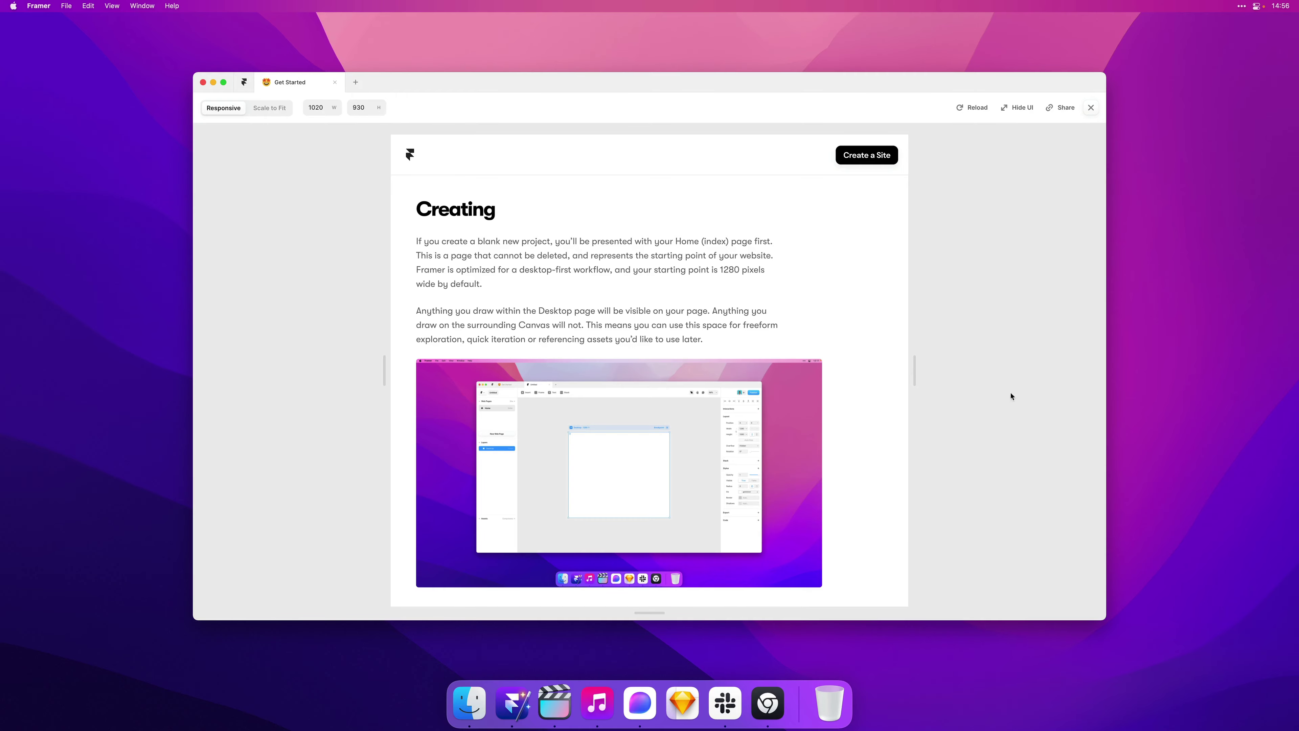
Step: Close the preview, select the screenshot image and try resizing its width
click(1090, 108)
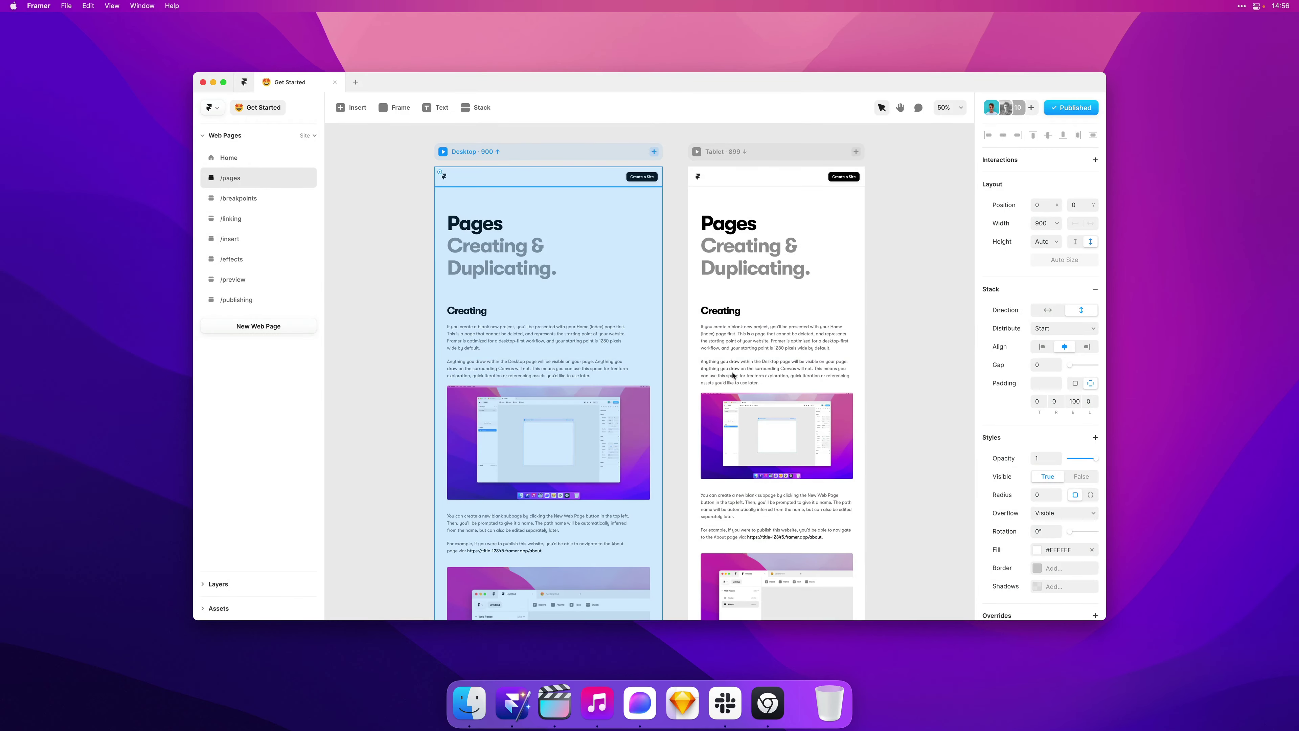
scroll(732, 375, up, 5)
scroll(733, 375, down, 3)
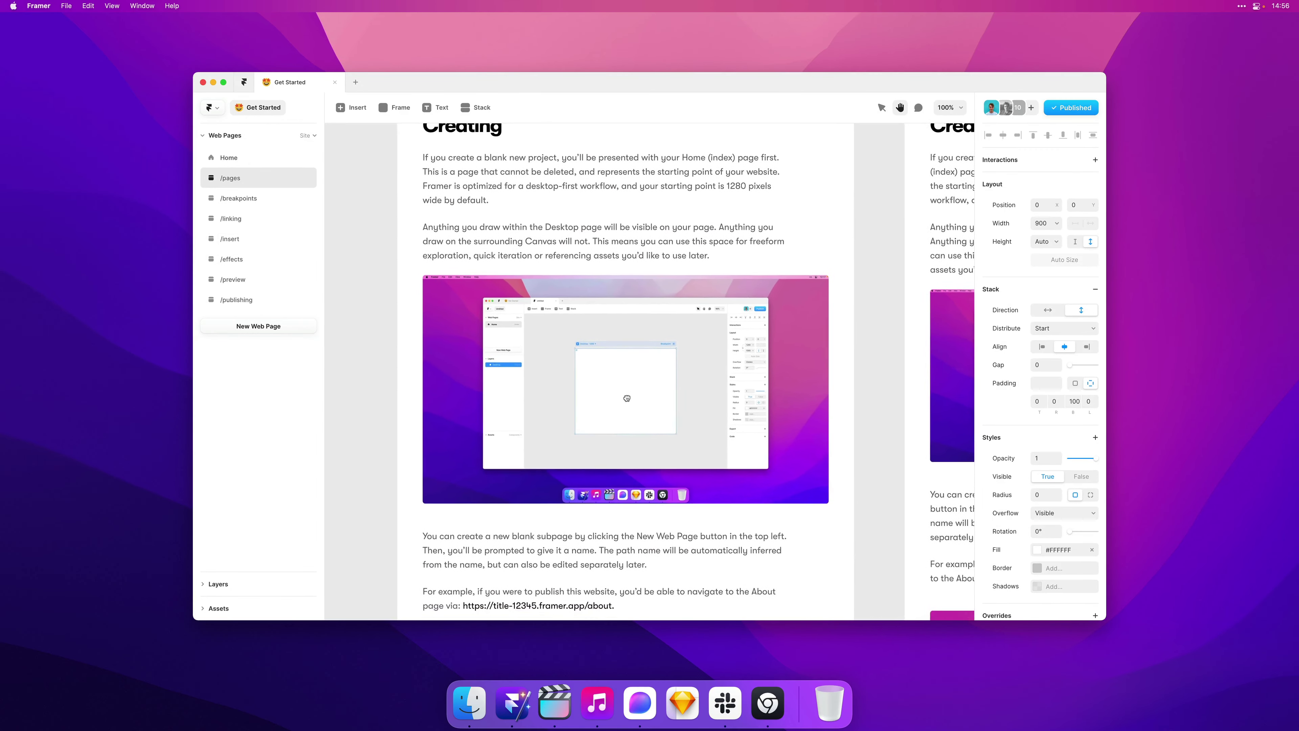
click(653, 375)
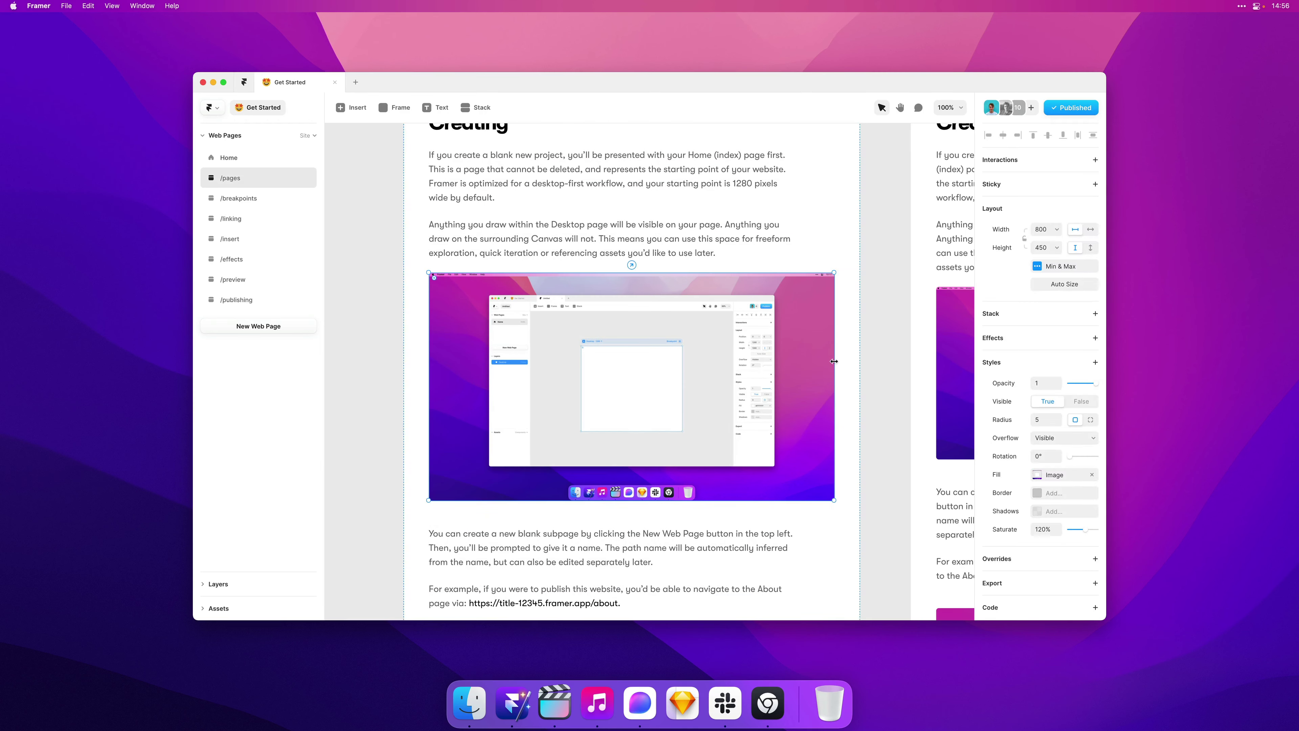
mouse_move(833, 361)
mouse_down()
mouse_move(767, 364)
mouse_move(857, 362)
mouse_move(843, 361)
mouse_up()
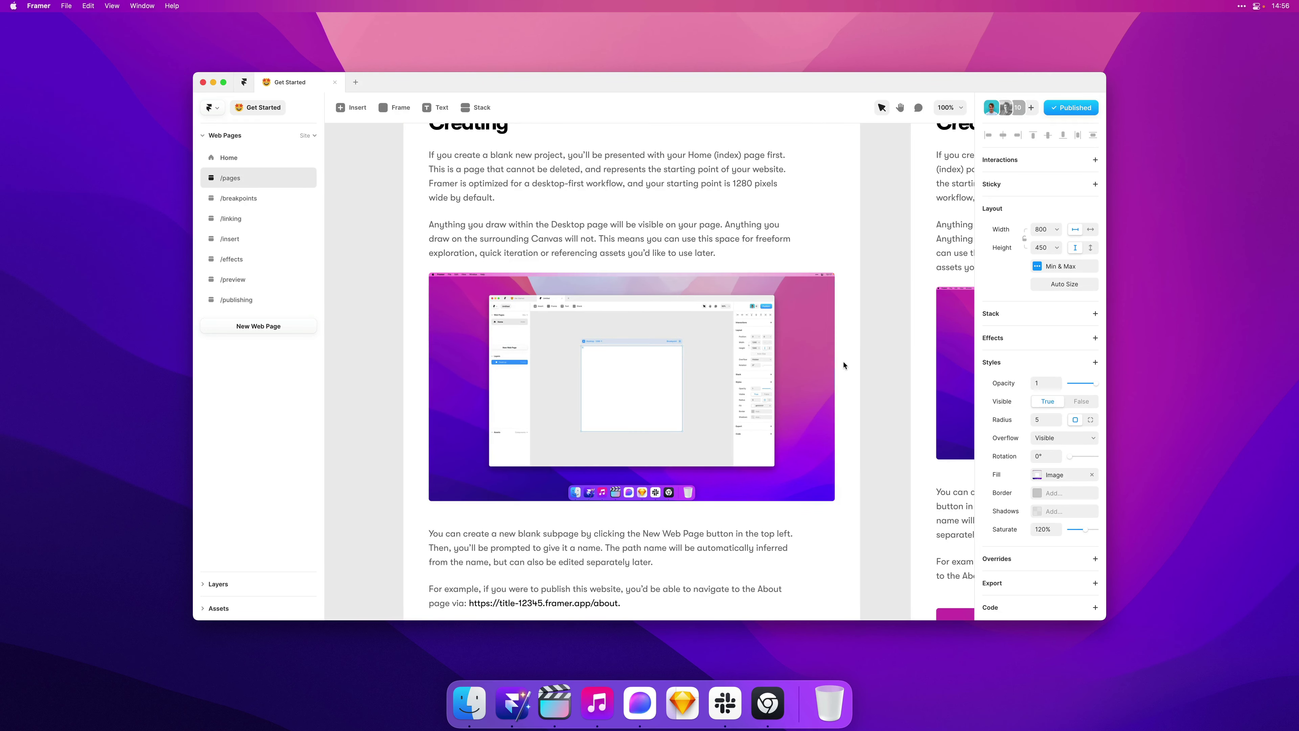
Step: Delete the Tablet breakpoint frame, return to 100% zoom and reselect the screenshot image
key(super+minus)
key(super+minus)
drag(776, 240, 790, 302)
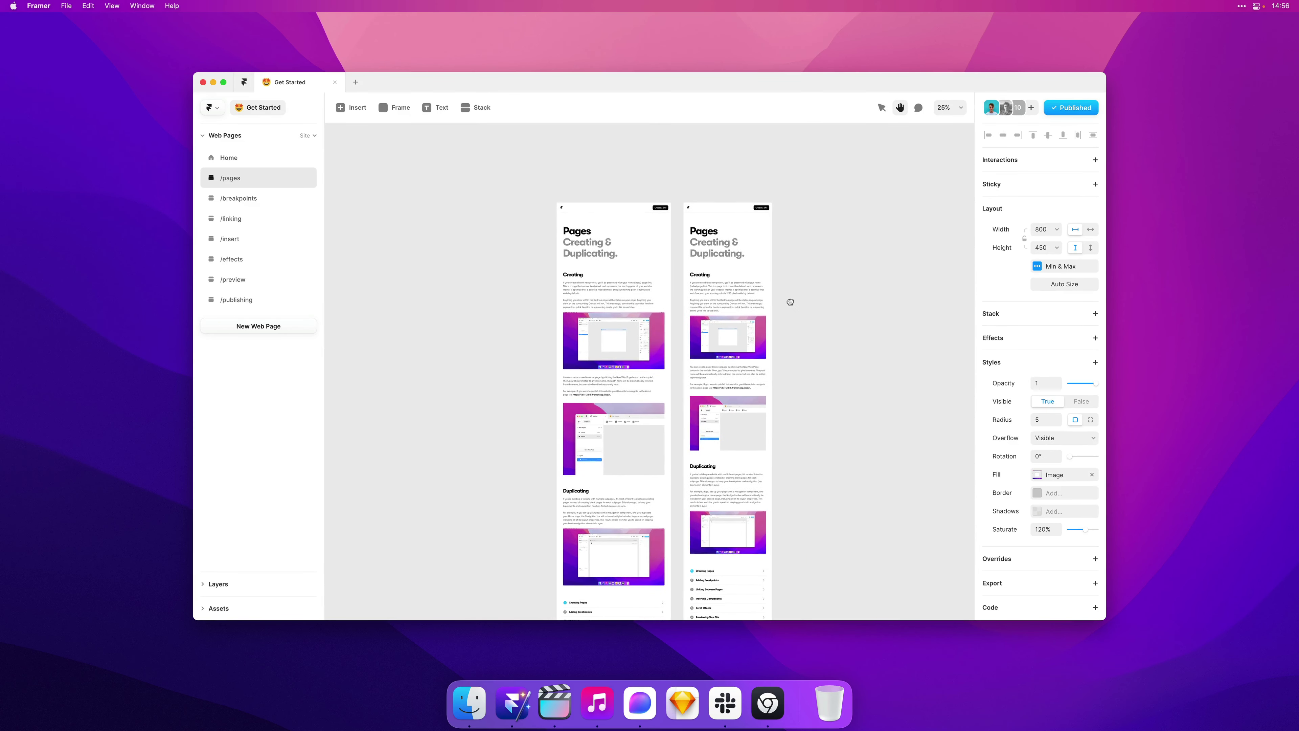
key(v)
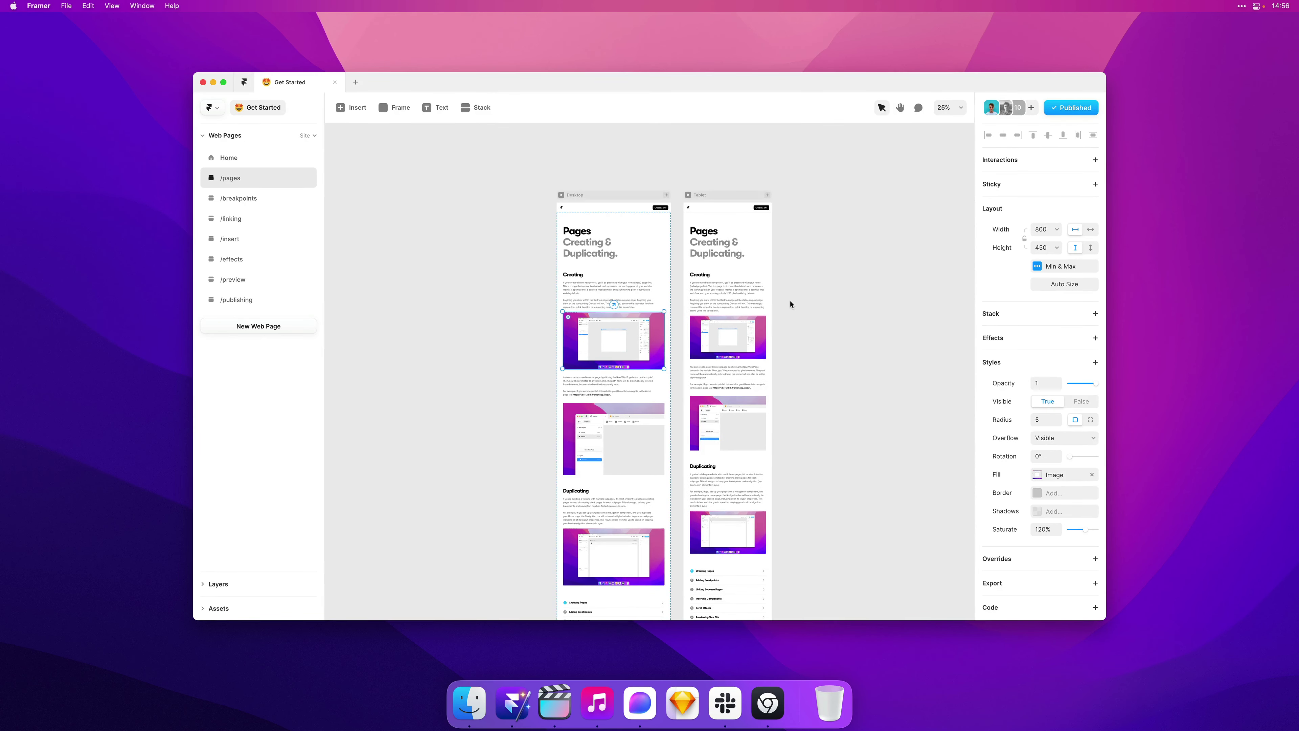
click(721, 198)
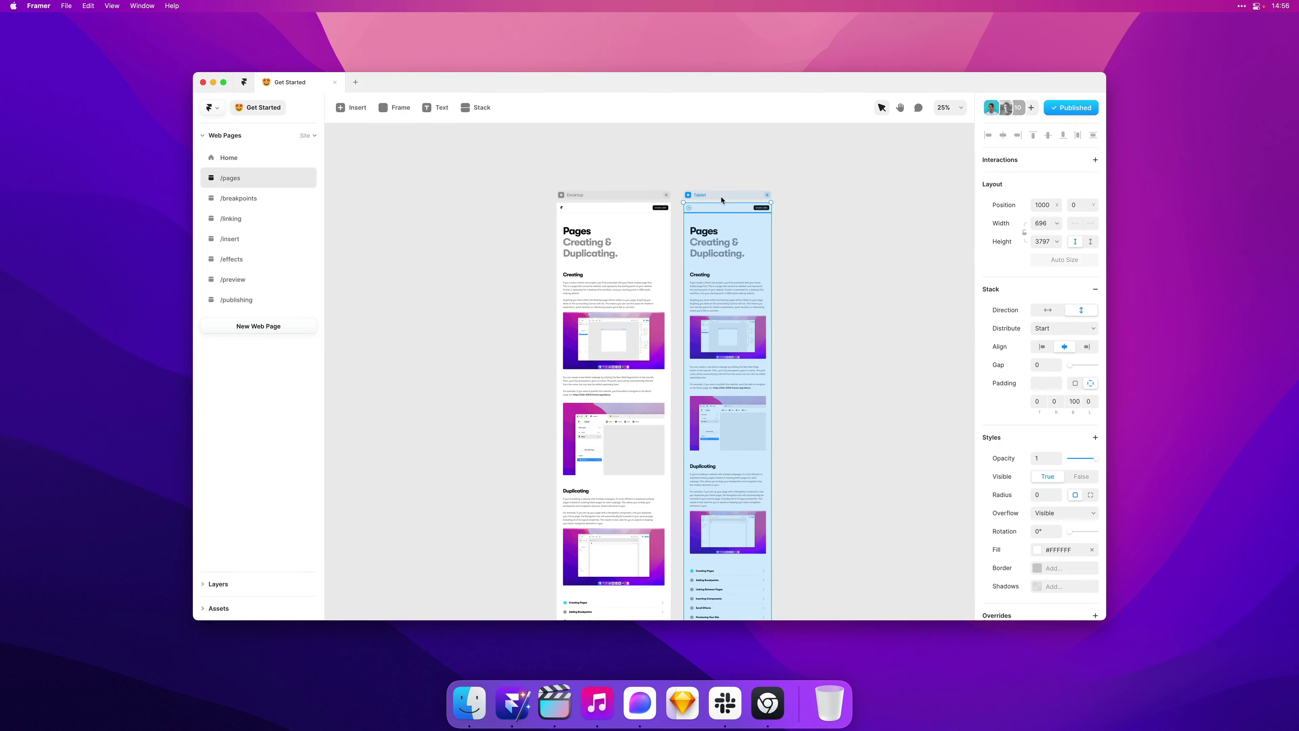
key(Delete)
key(super+equal)
key(super+equal)
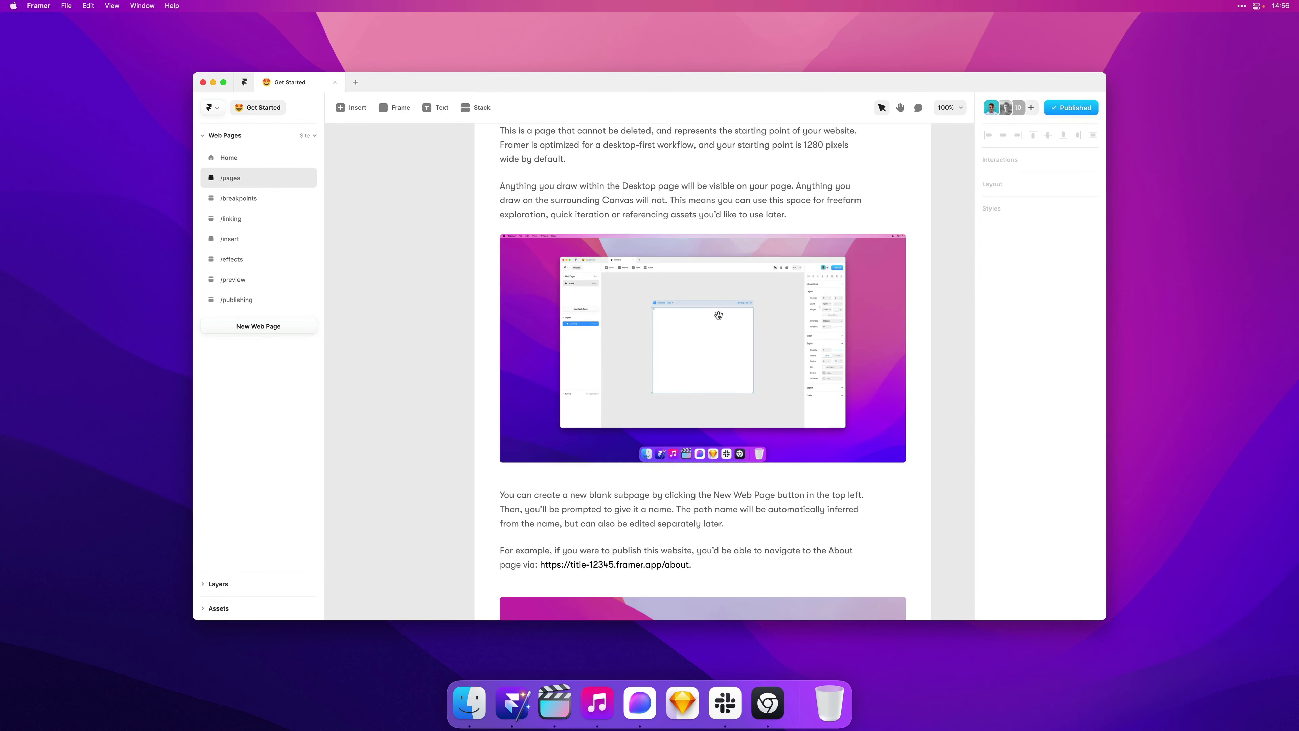
drag(718, 315, 680, 311)
click(686, 287)
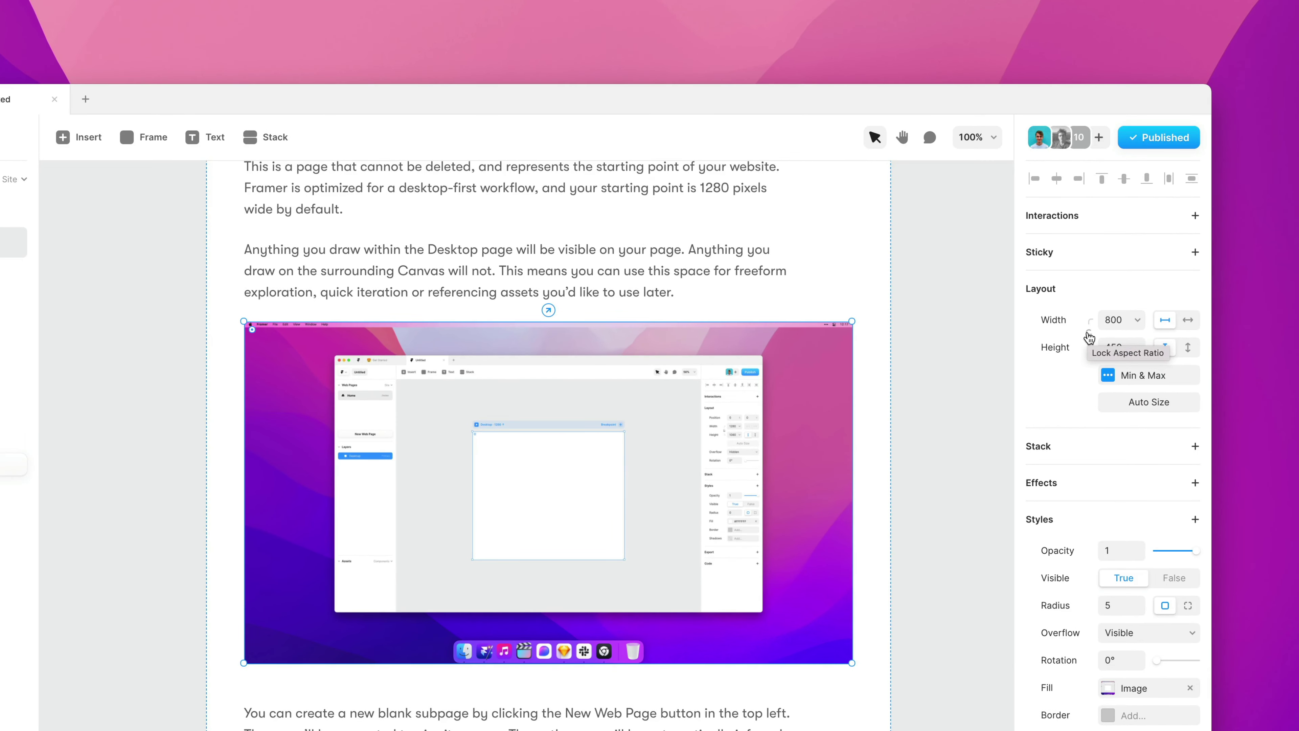
Step: Lock the screenshot image's aspect ratio and set its width to 100%
click(1090, 336)
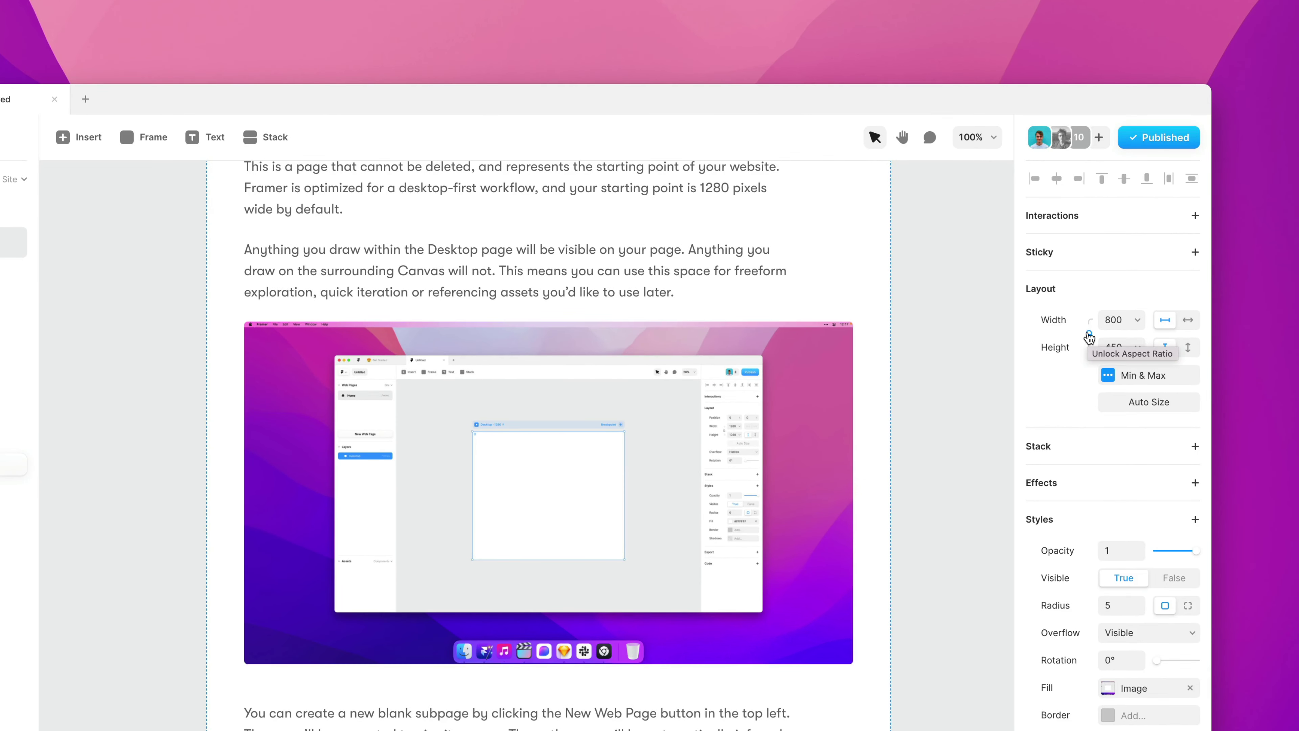
click(1111, 321)
text(100)
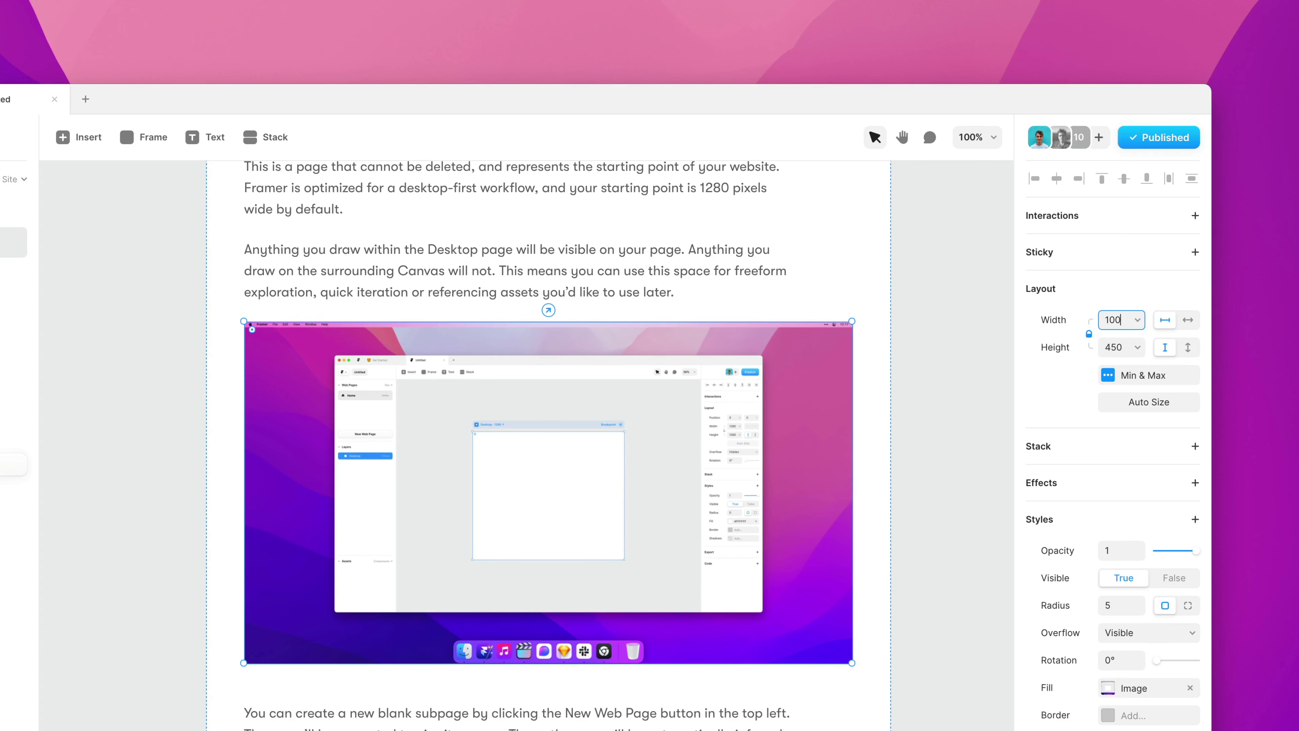
text(%)
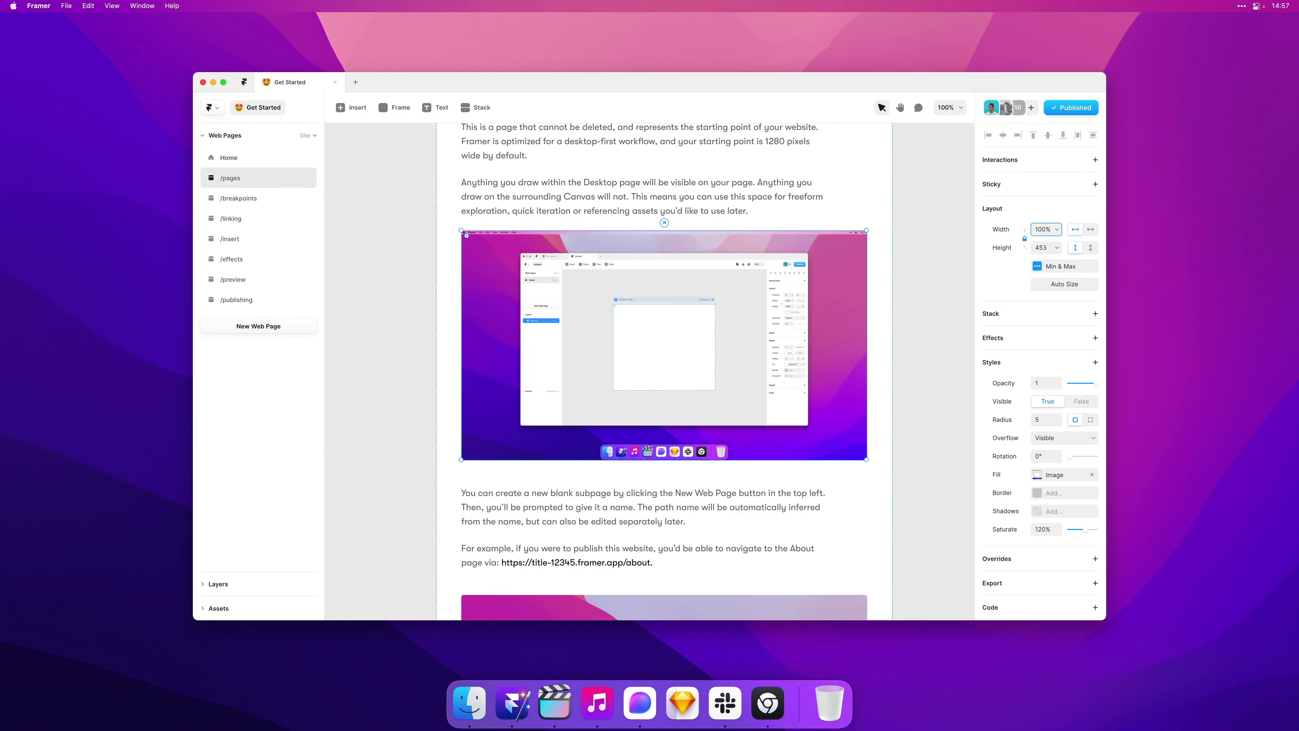
Step: Give the screenshot image a Max Width of 1000px under Min & Max
click(1050, 270)
click(1049, 269)
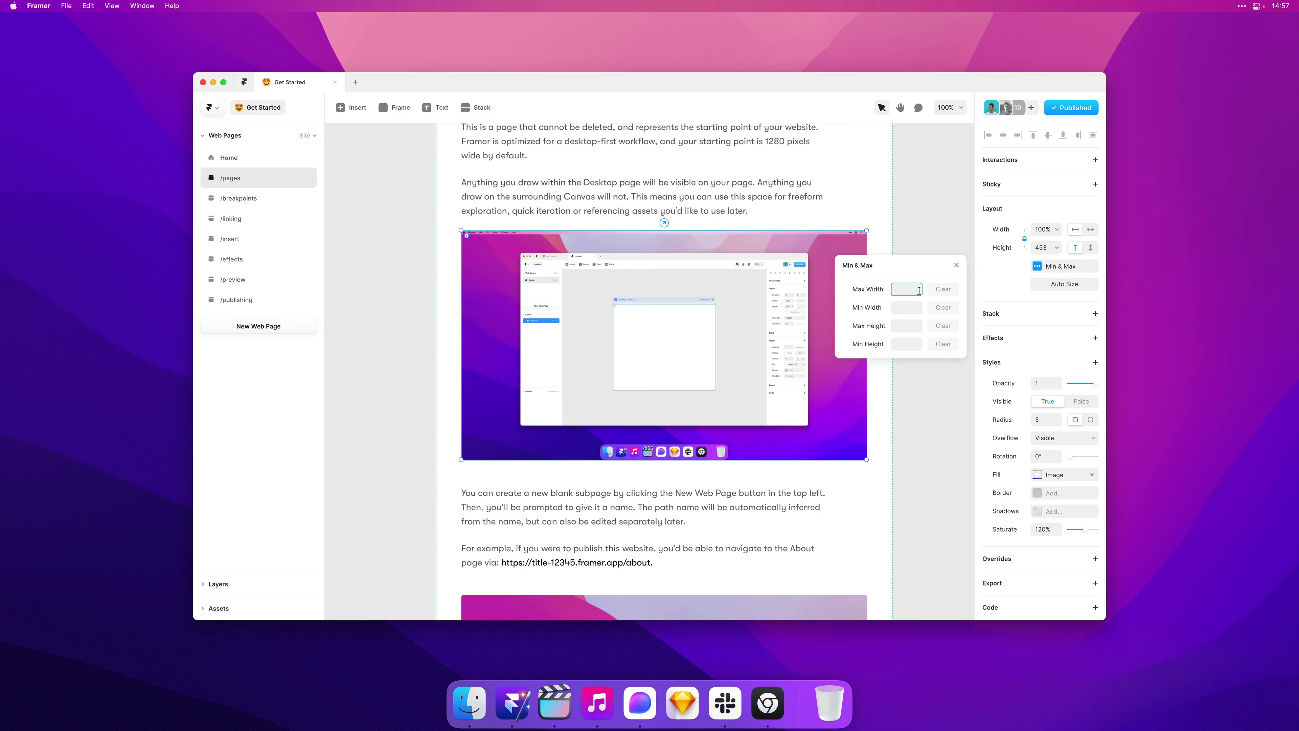
text(00)
key(Return)
click(955, 265)
Step: Preview the Desktop page at about 1136 px wide to check the image scaling
click(944, 258)
key(super+minus)
key(super+minus)
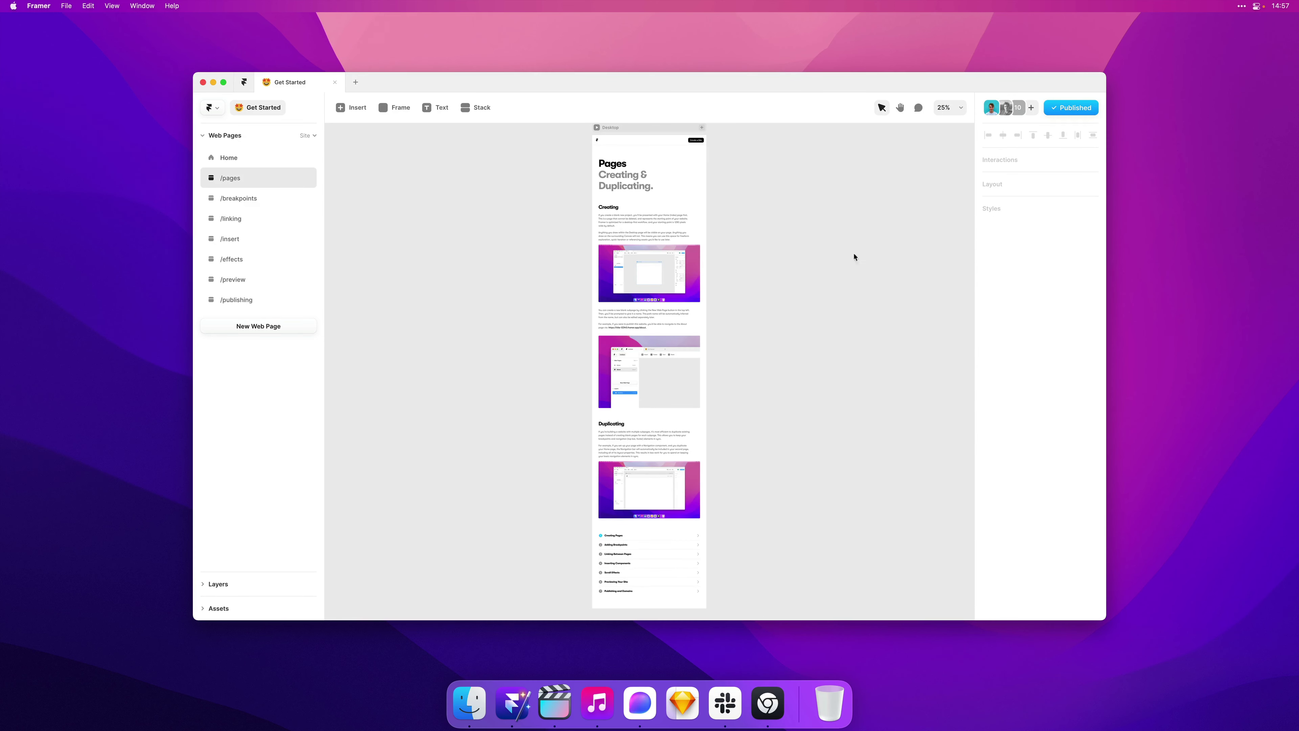
scroll(741, 220, up, 3)
click(627, 190)
click(597, 190)
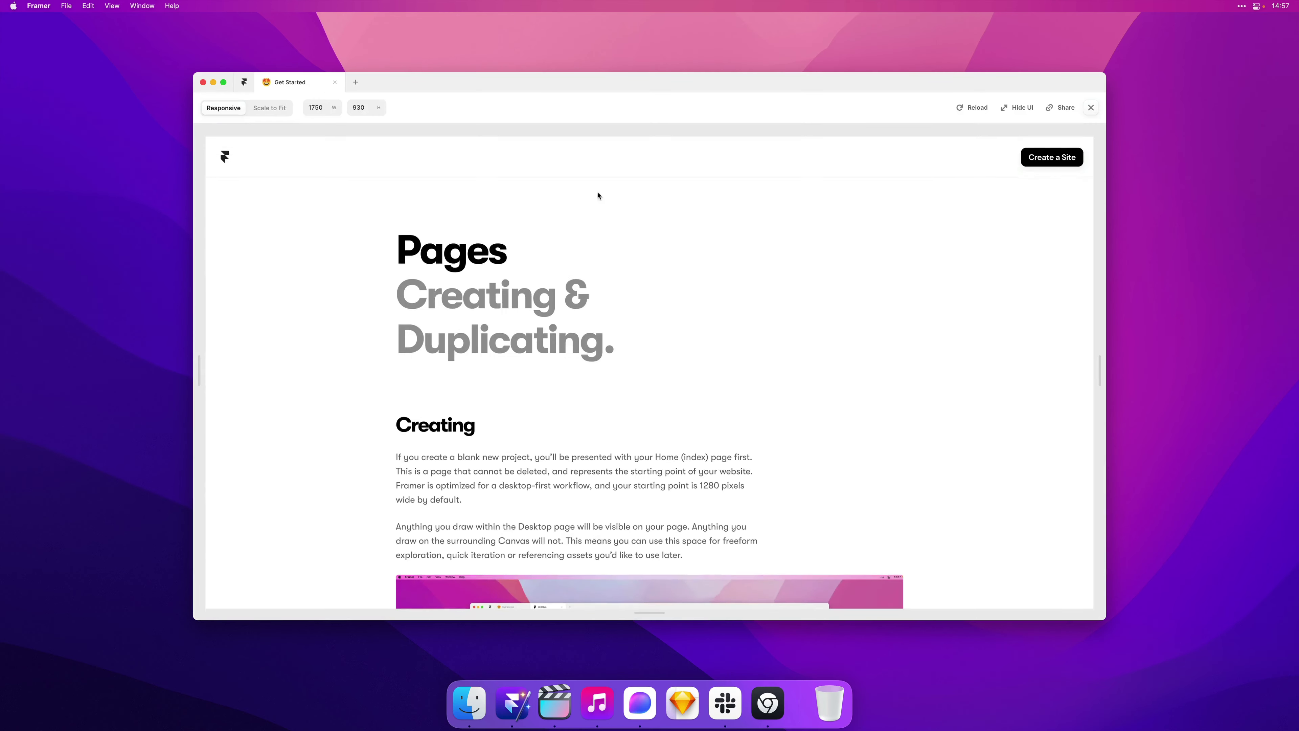
scroll(791, 403, down, 5)
drag(1099, 369, 946, 401)
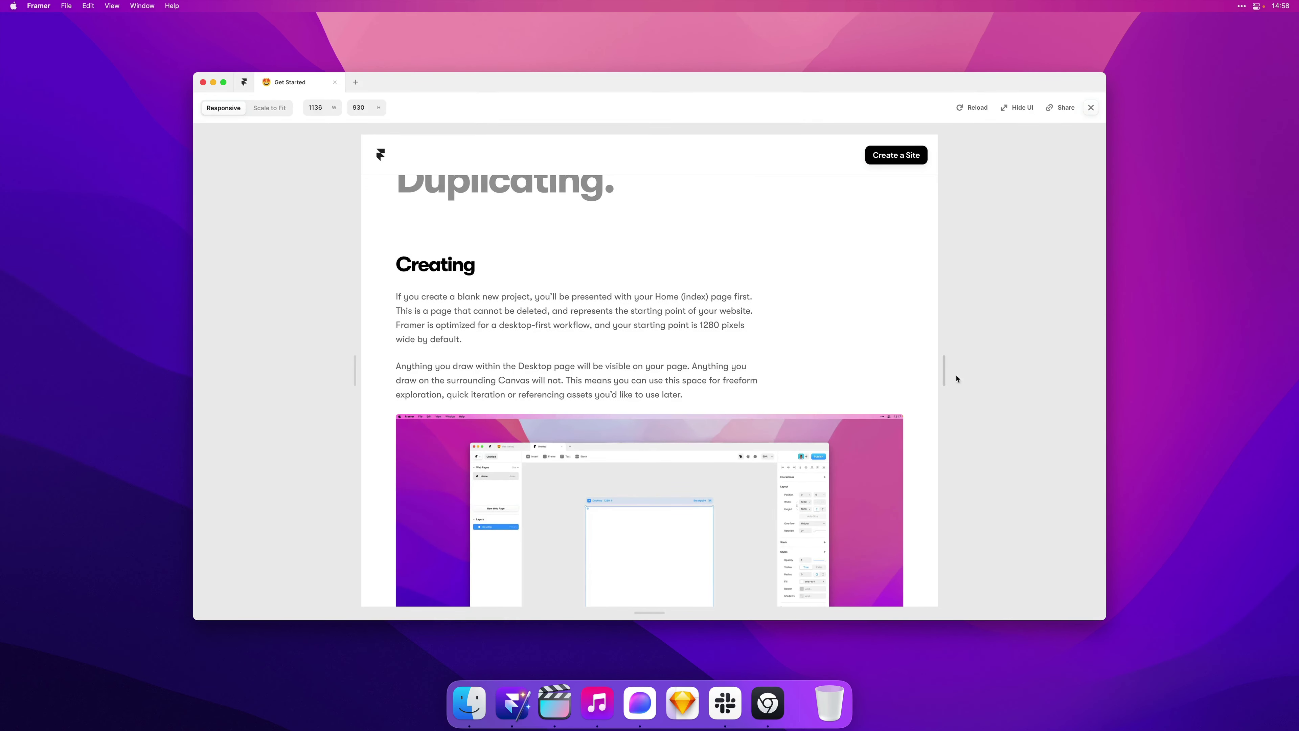
Step: Back on the canvas, give the intro text stack 100% width with a 720px max width
click(1087, 108)
click(674, 273)
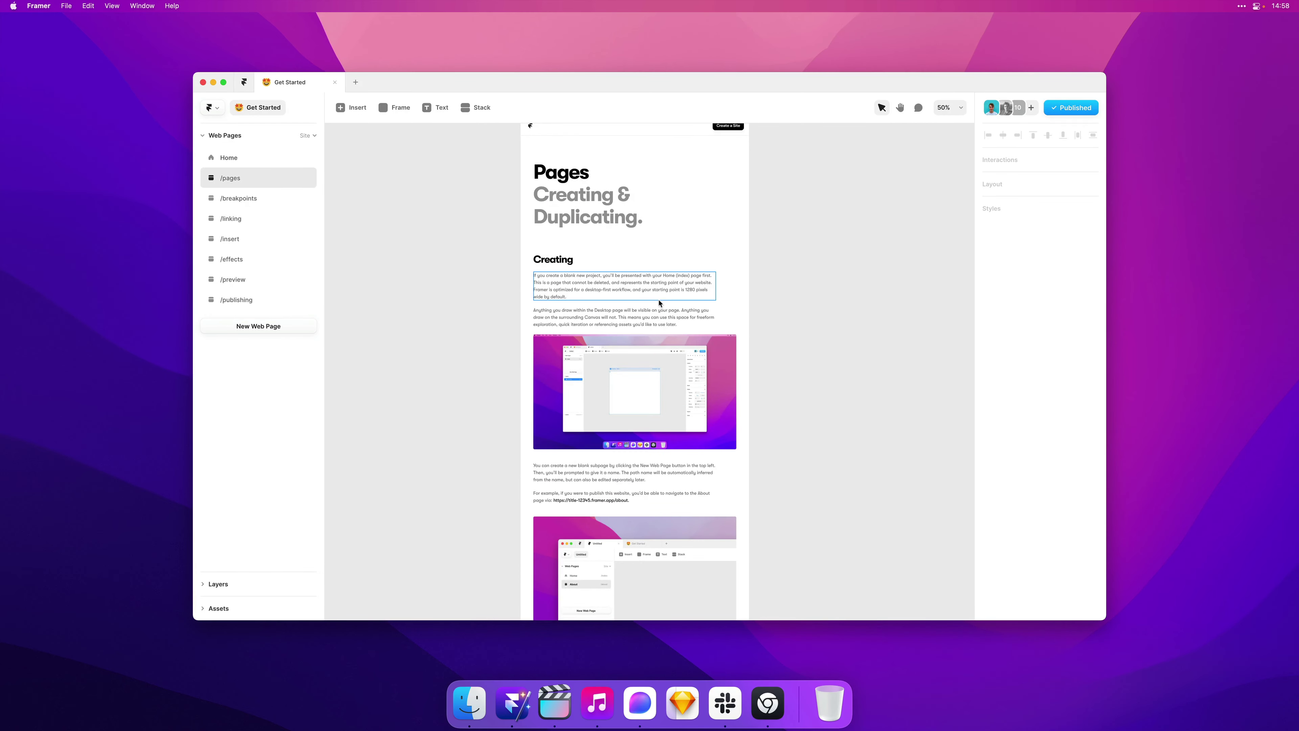
click(655, 294)
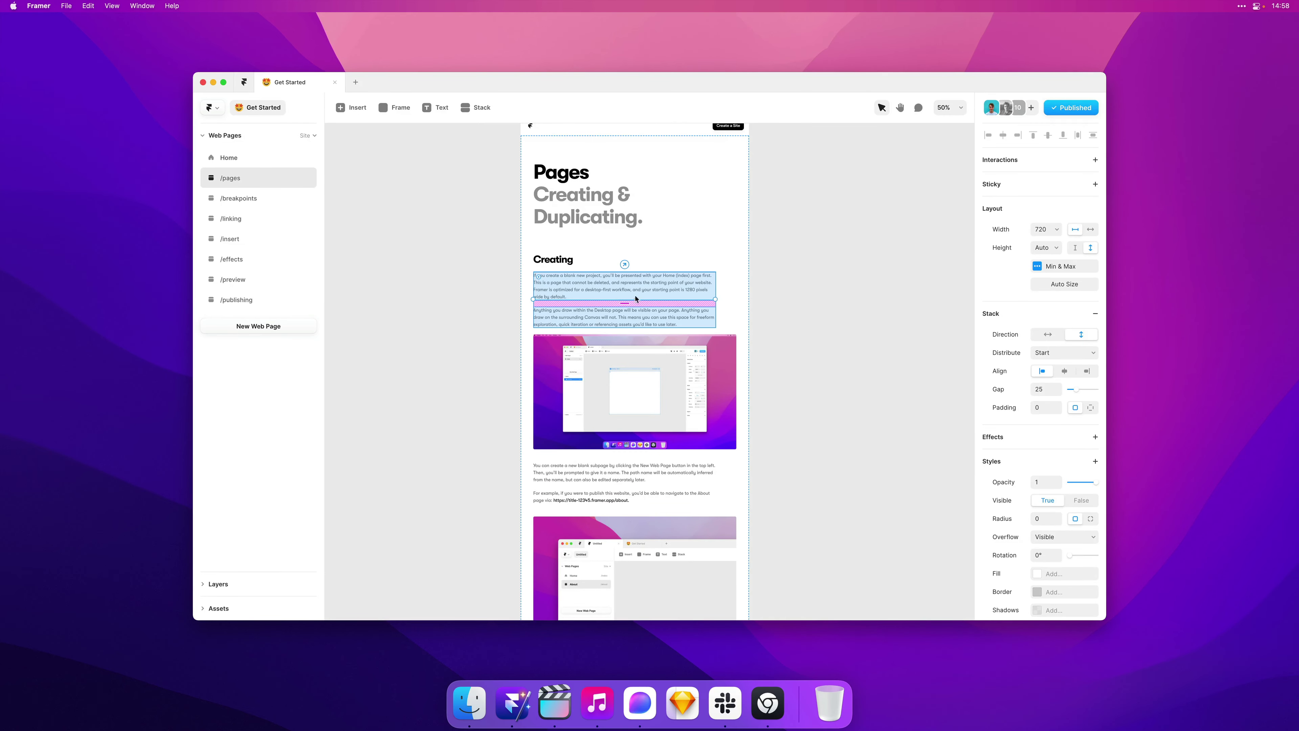
click(1044, 231)
text(100%)
key(Return)
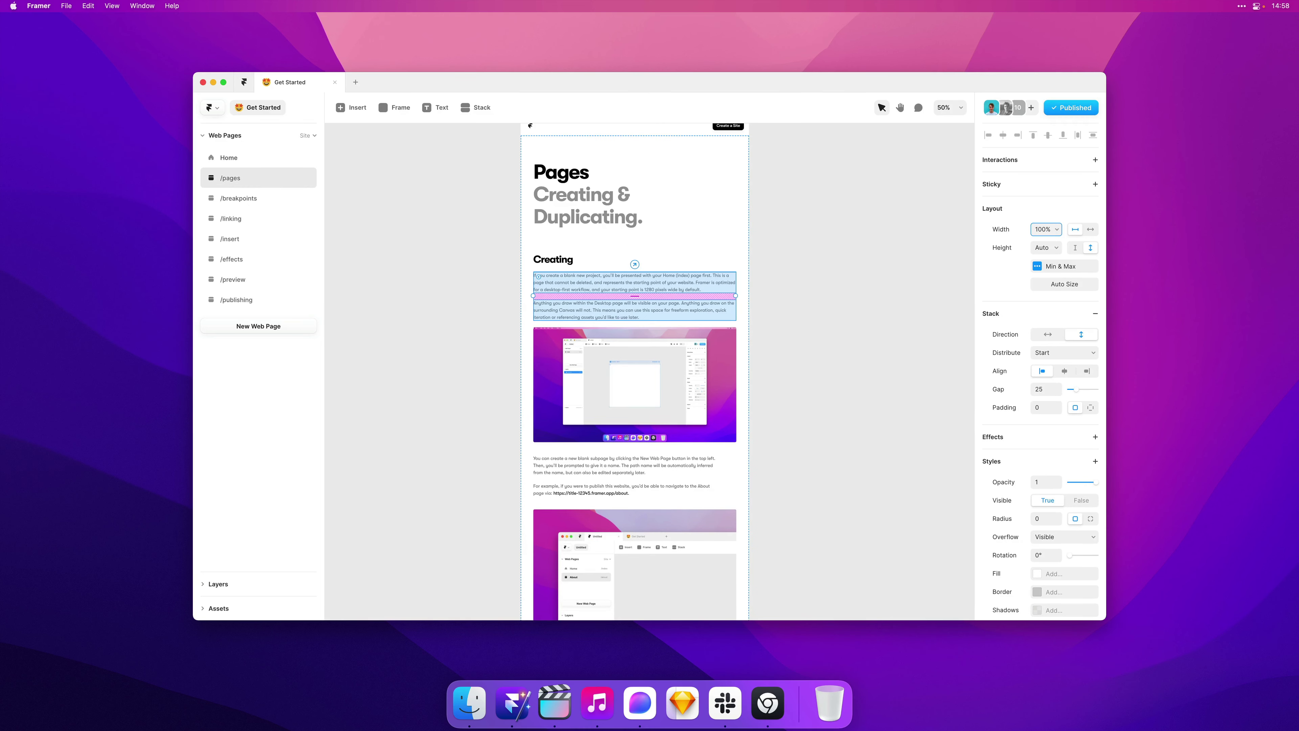
click(1049, 266)
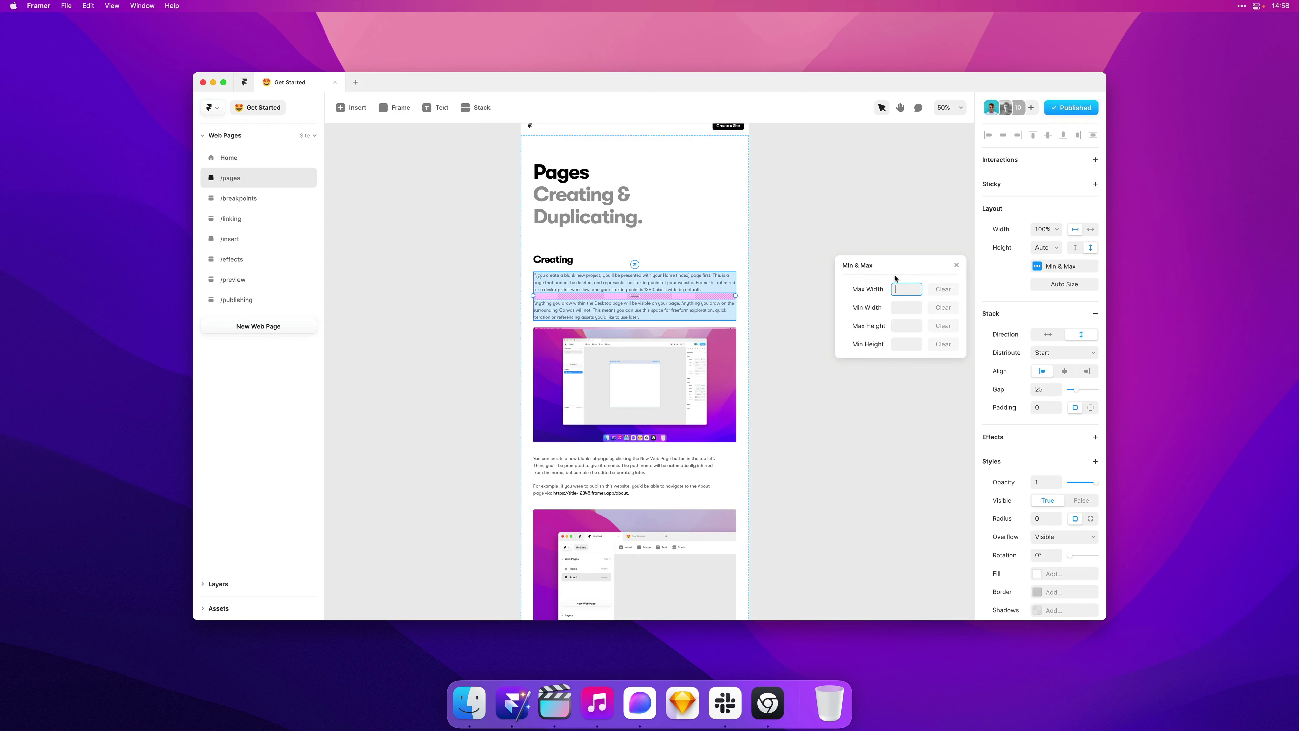
text(720px)
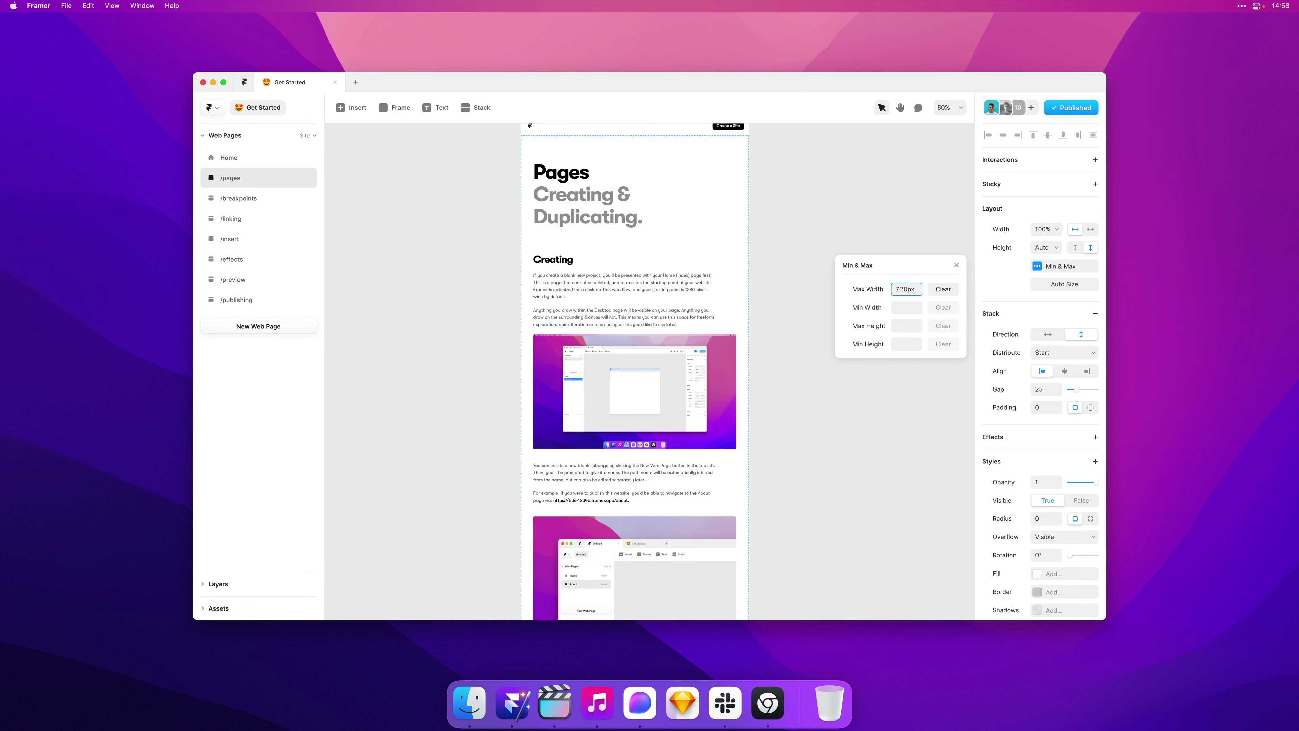
click(826, 236)
scroll(827, 237, up, 2)
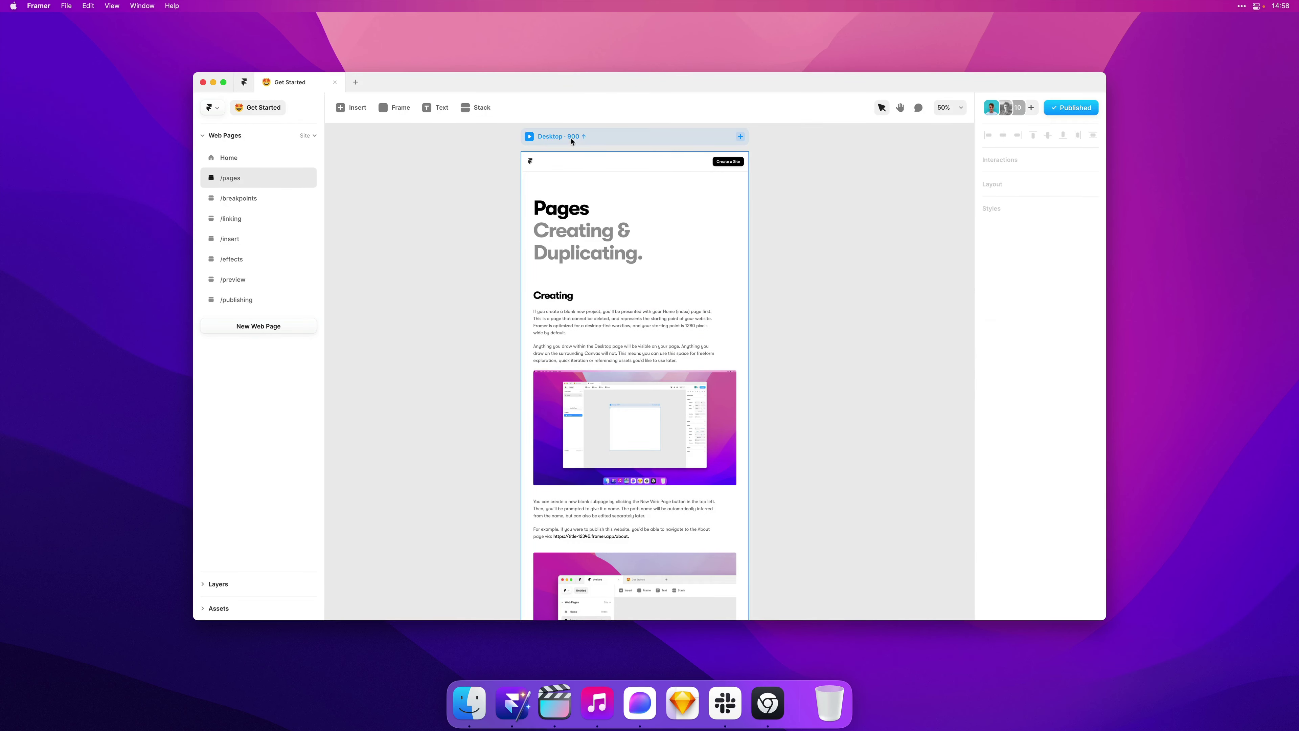
click(529, 136)
scroll(794, 374, down, 3)
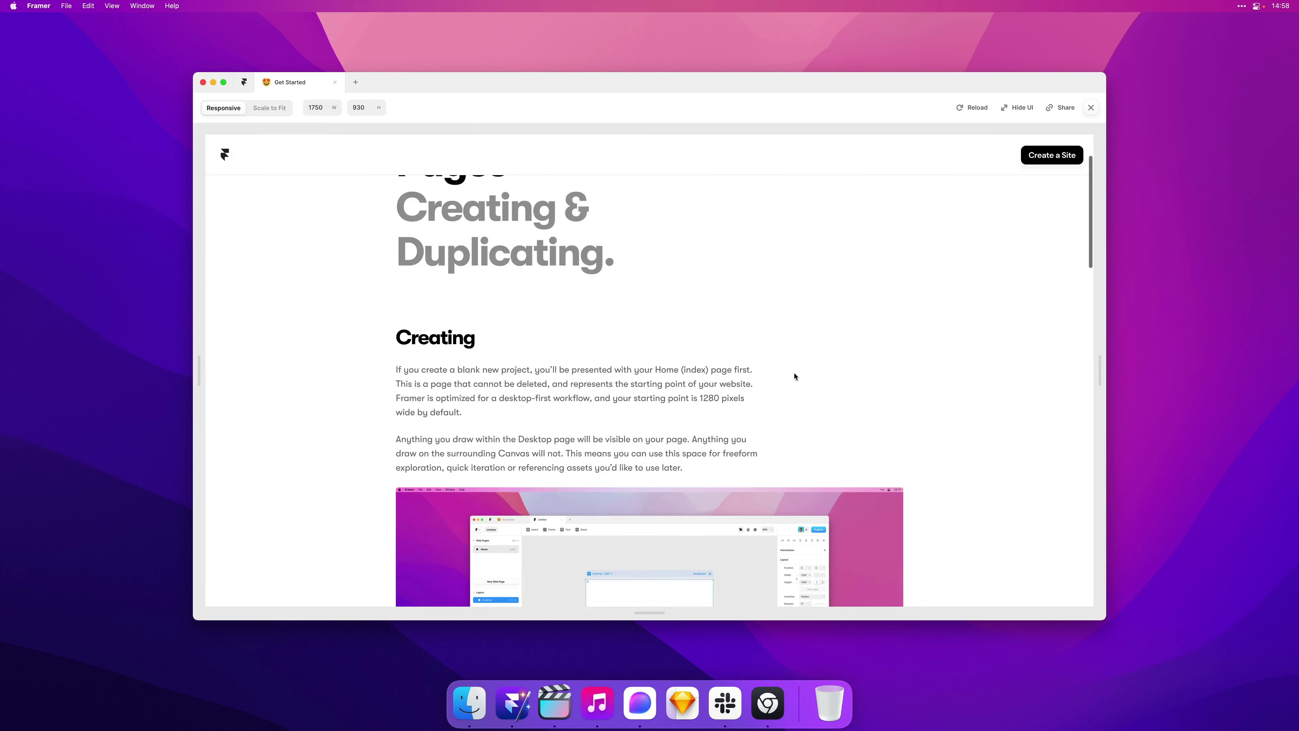
drag(1099, 371, 934, 433)
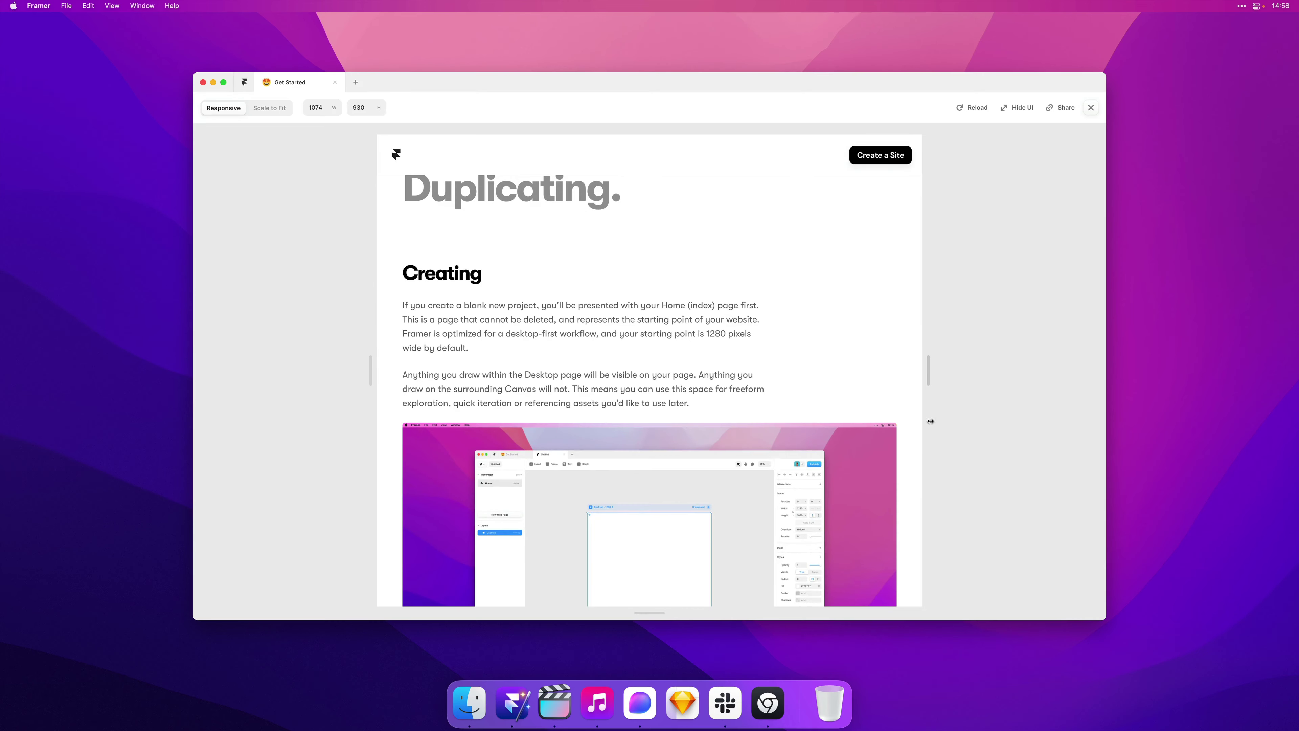
click(1089, 109)
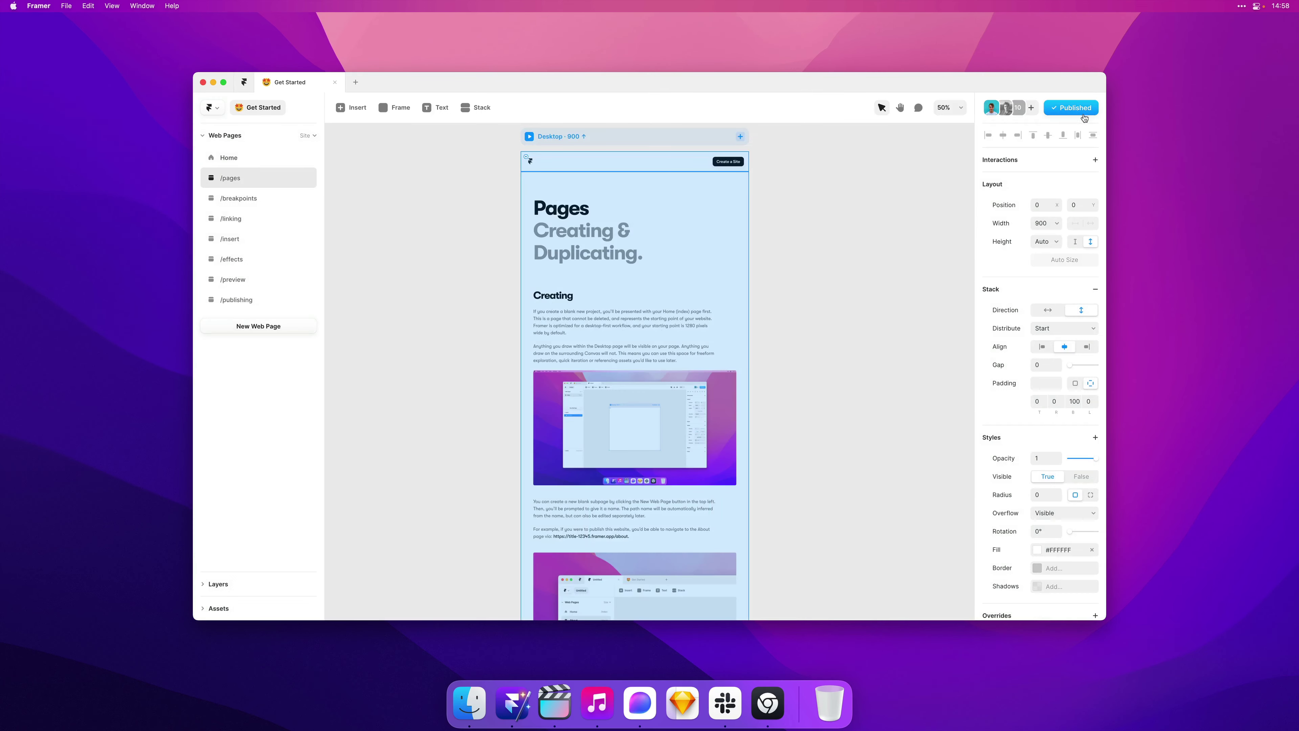
click(866, 250)
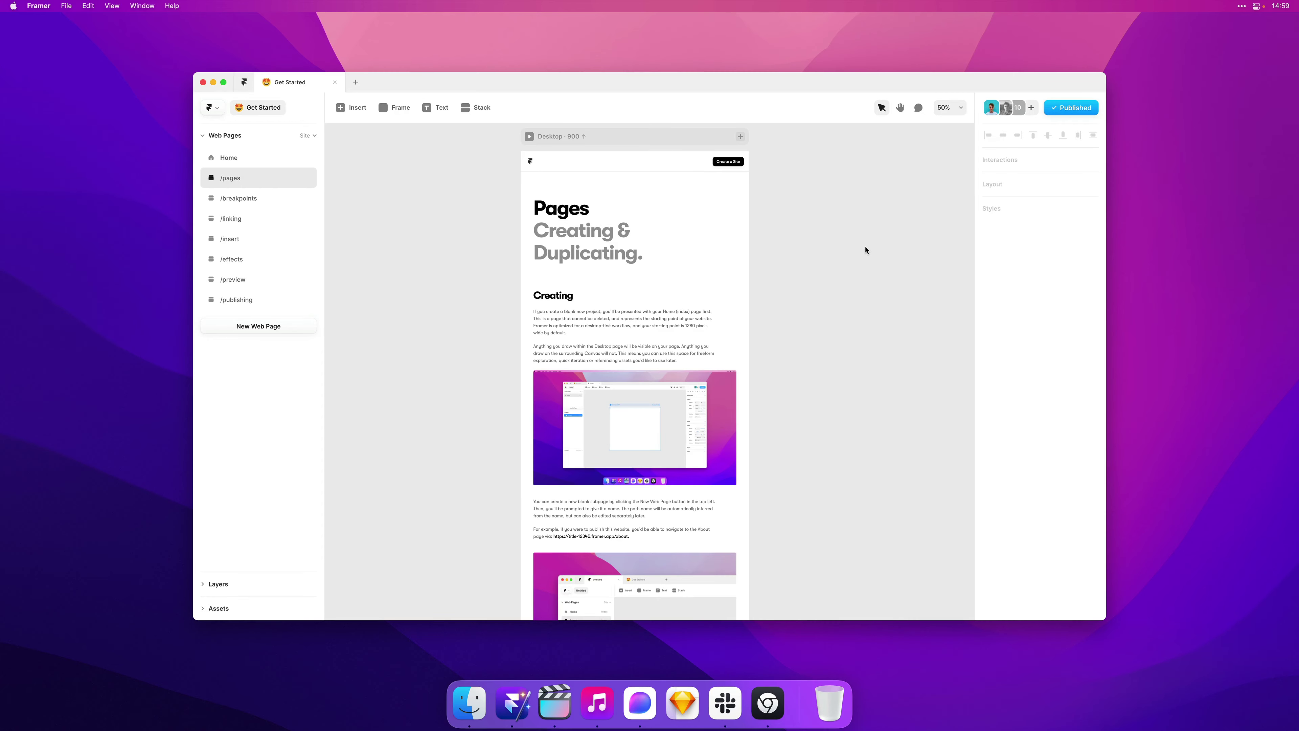